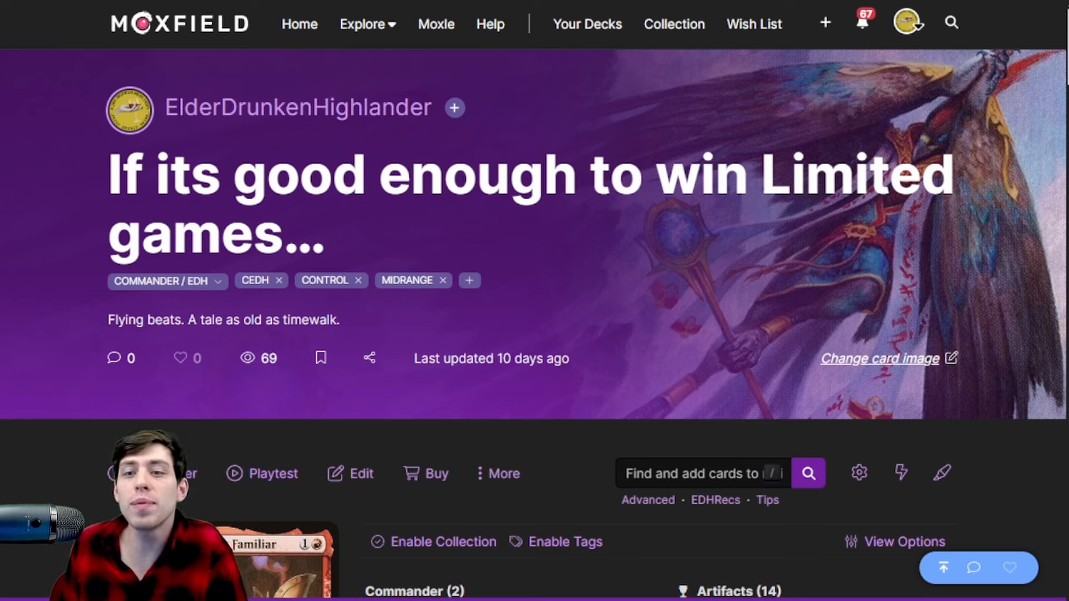
scroll(534, 334, "down", 3)
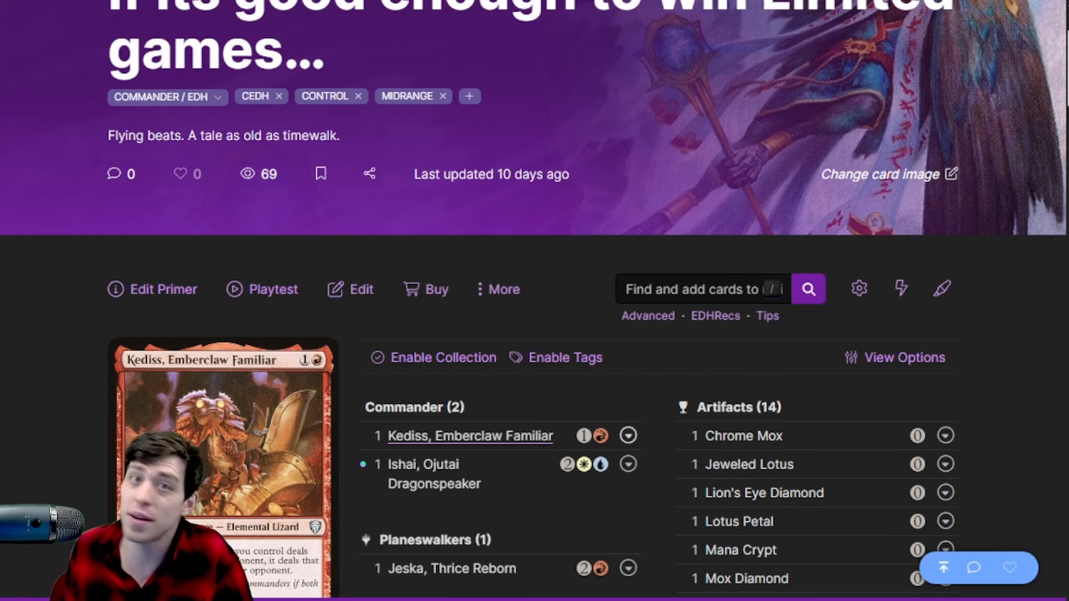
scroll(501, 376, "down", 4)
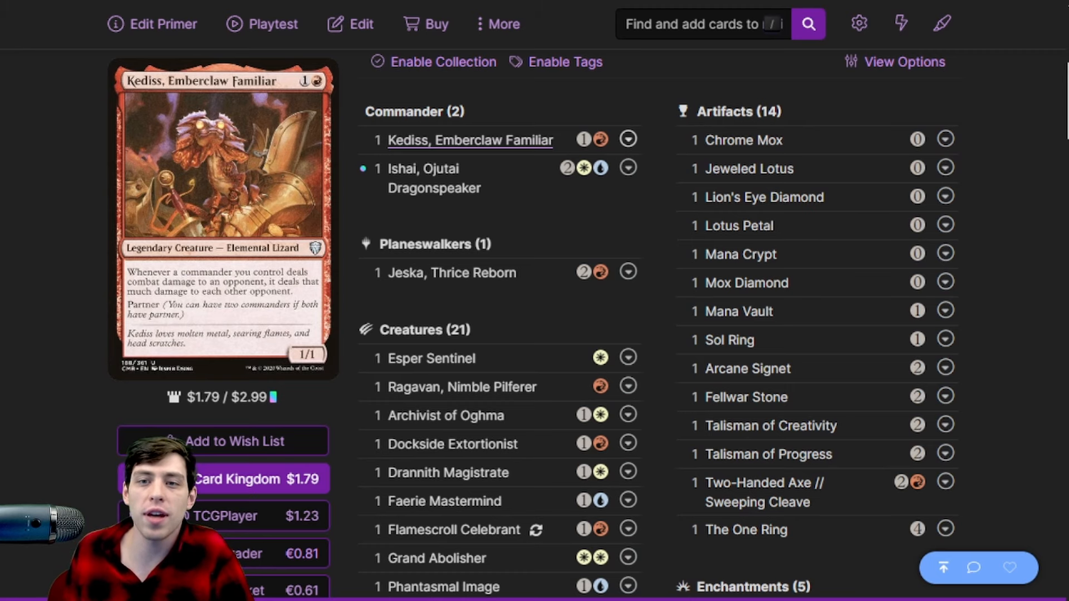
scroll(668, 333, "down", 3)
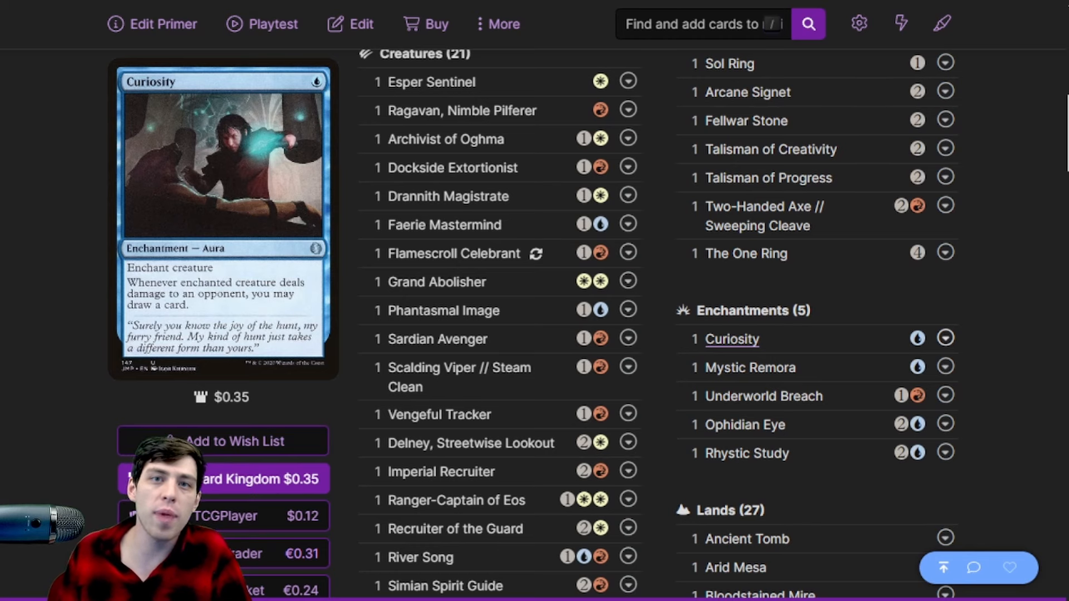
scroll(661, 326, "up", 1)
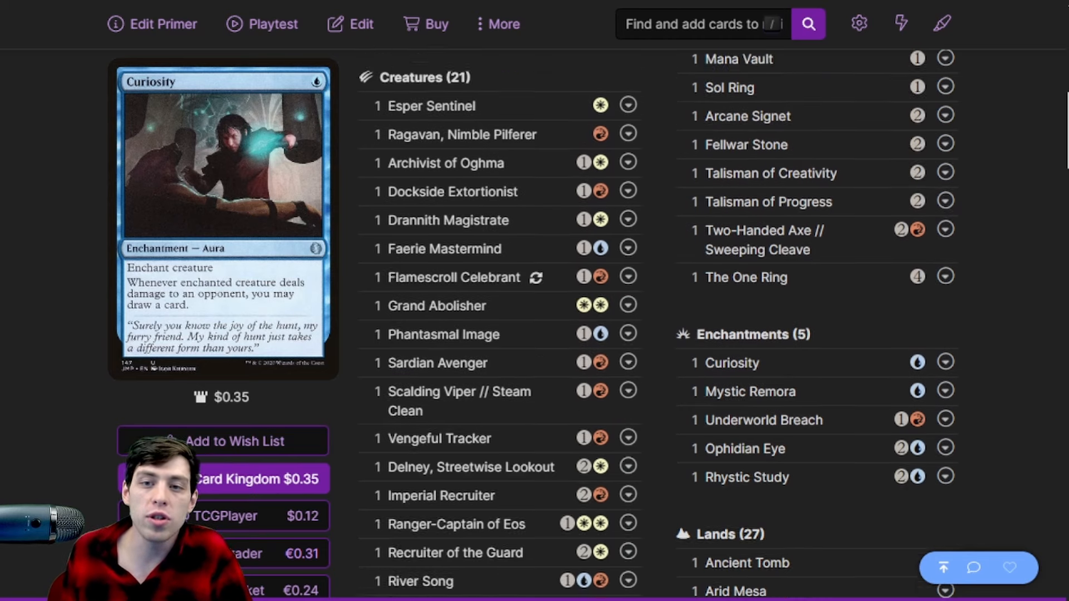
scroll(534, 326, "up", 2)
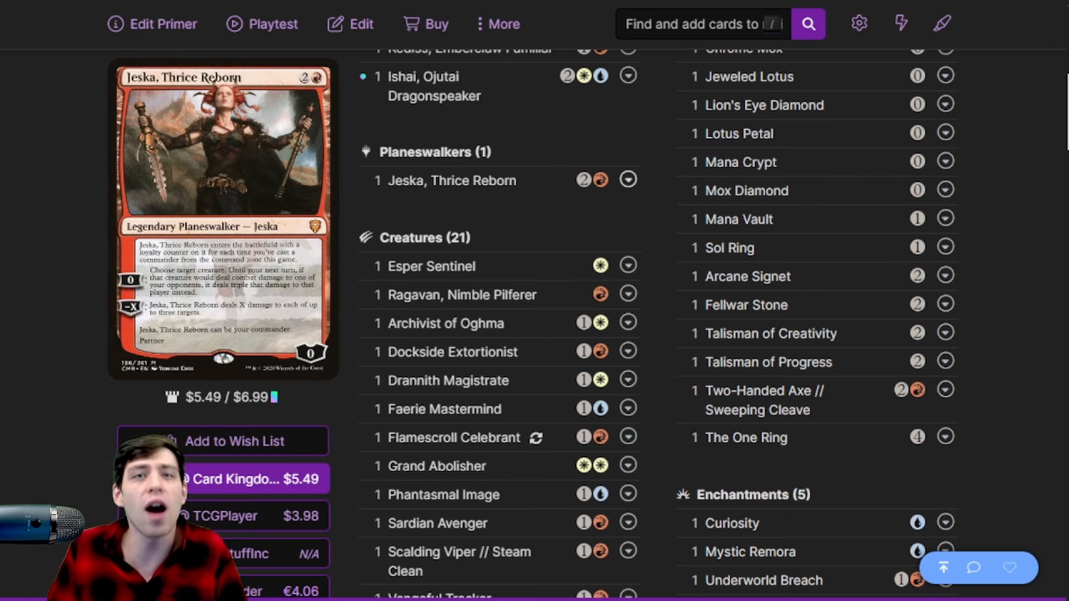
scroll(500, 334, "down", 5)
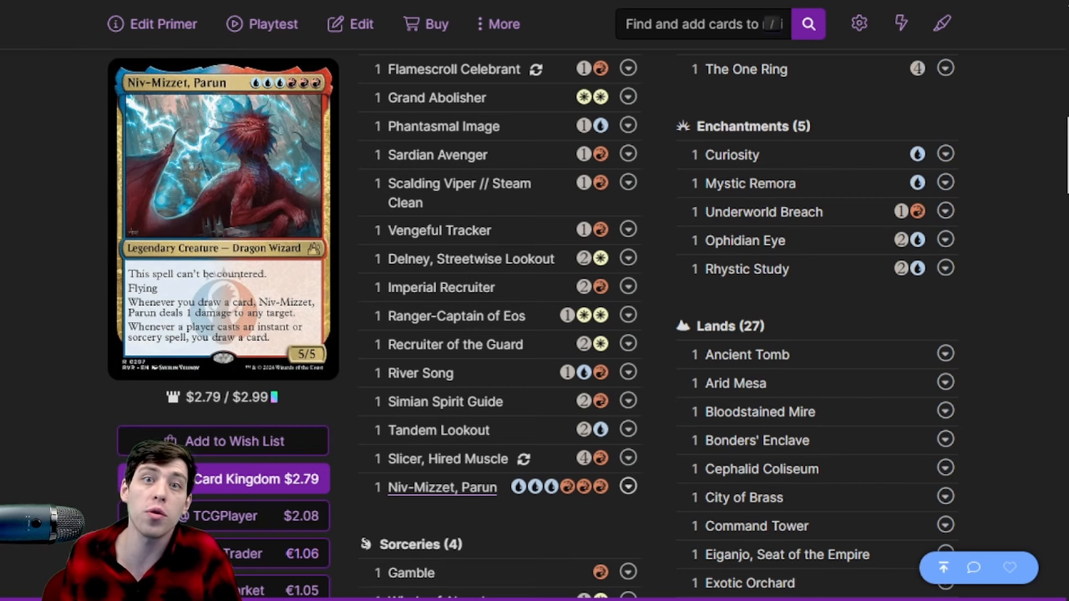
scroll(501, 334, "up", 5)
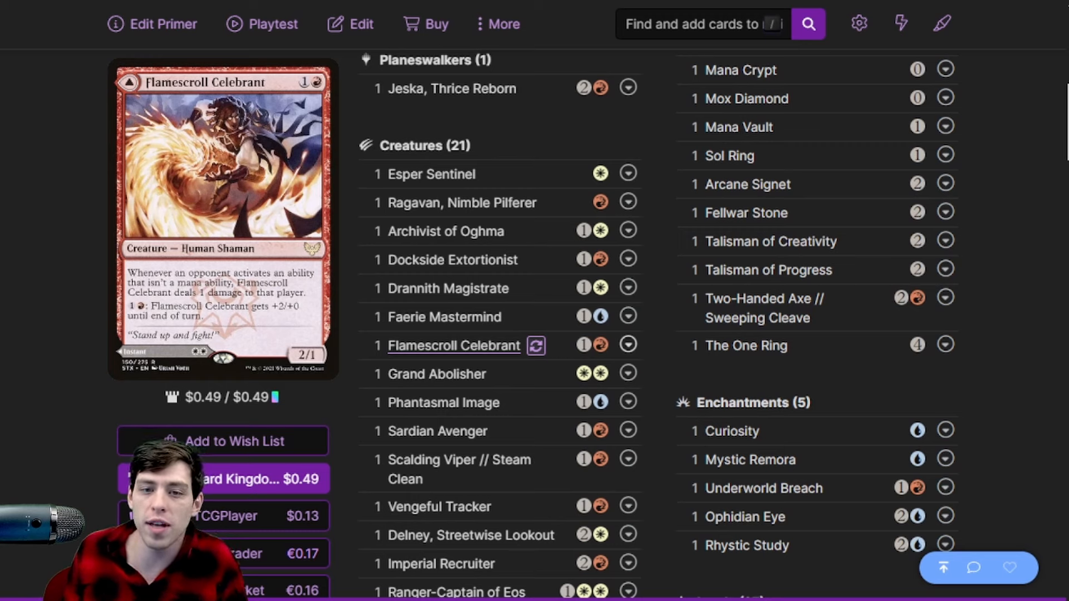
left_click(535, 346)
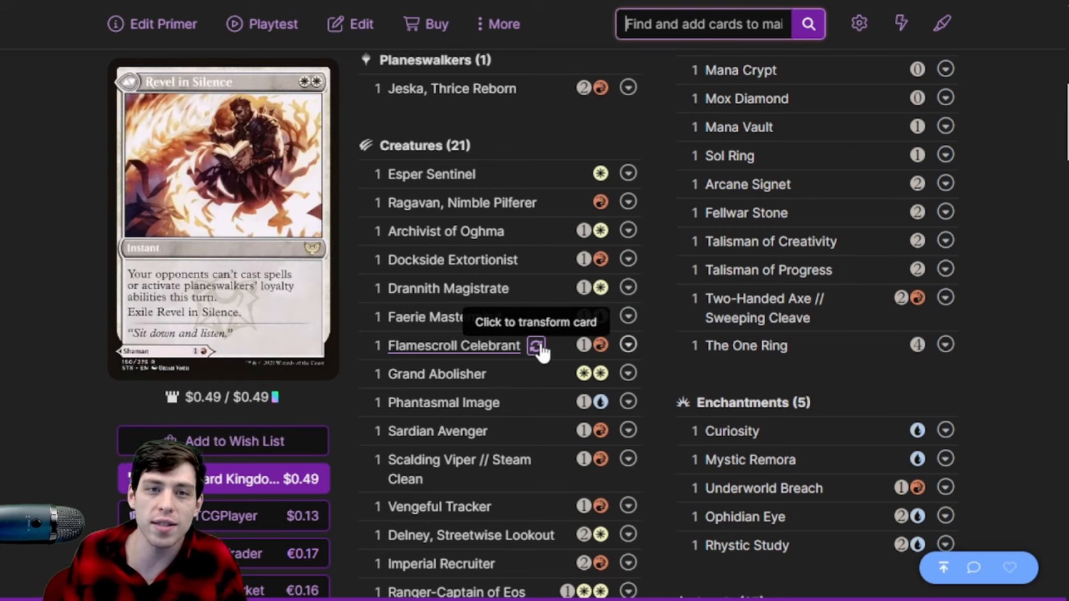
left_click(536, 346)
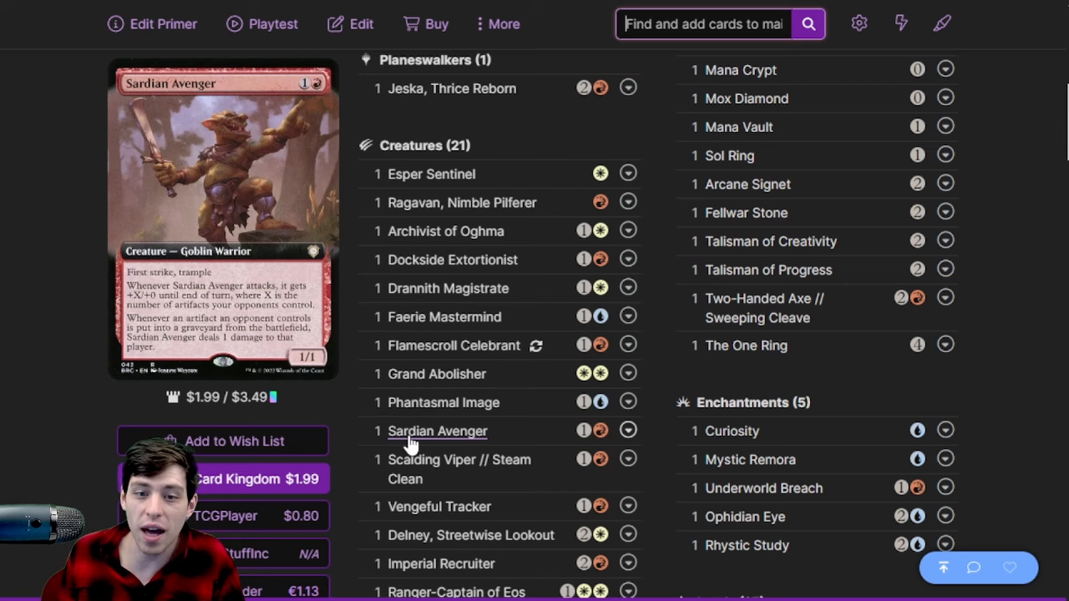
mouse_move(459, 469)
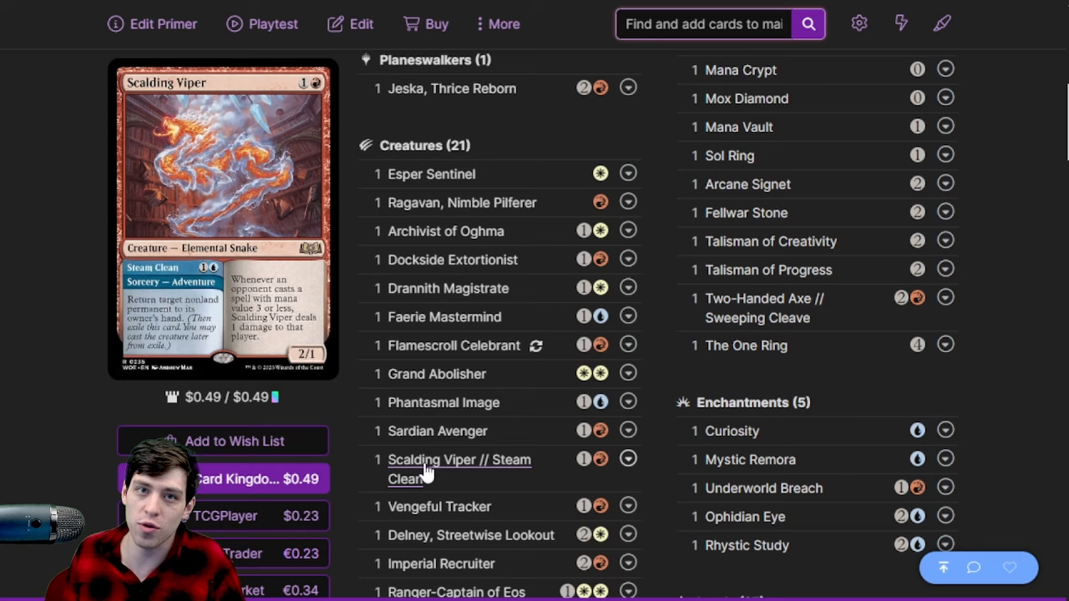
scroll(427, 472, "down", 3)
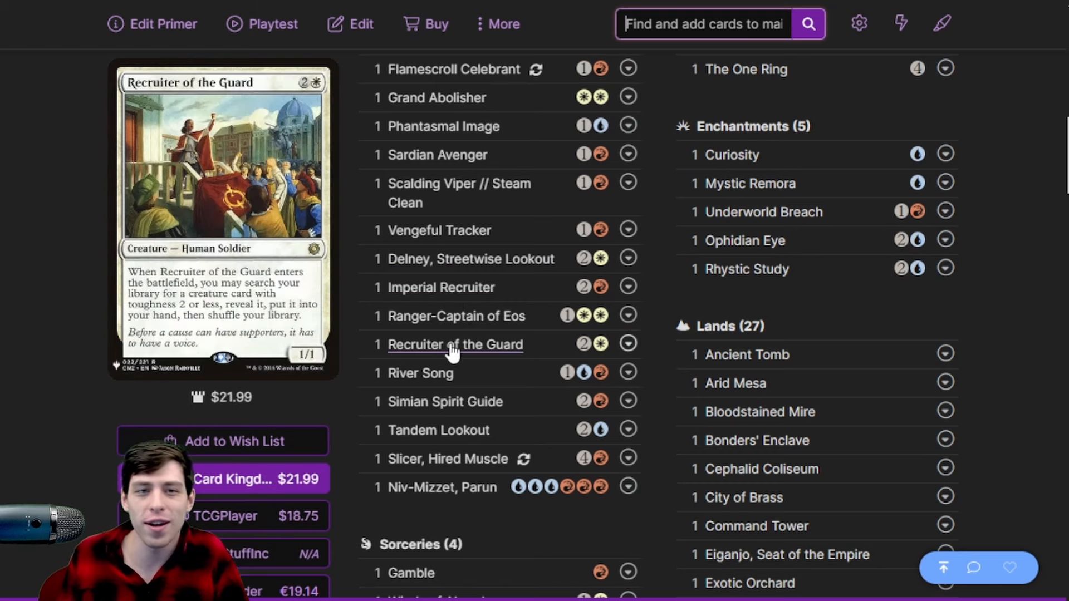
mouse_move(457, 315)
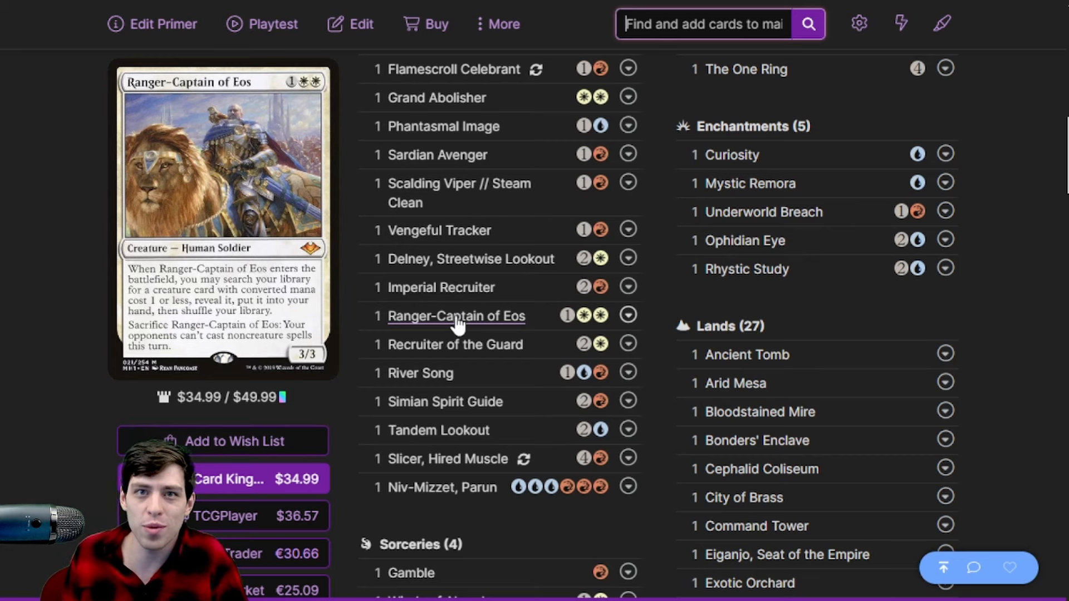
scroll(458, 325, "down", 4)
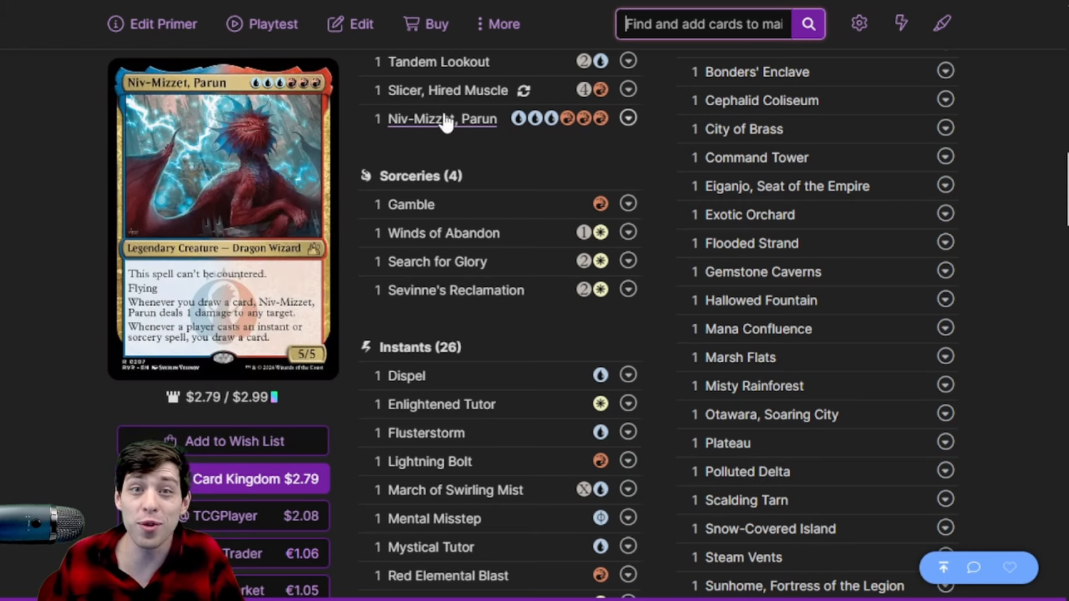
scroll(655, 133, "up", 3)
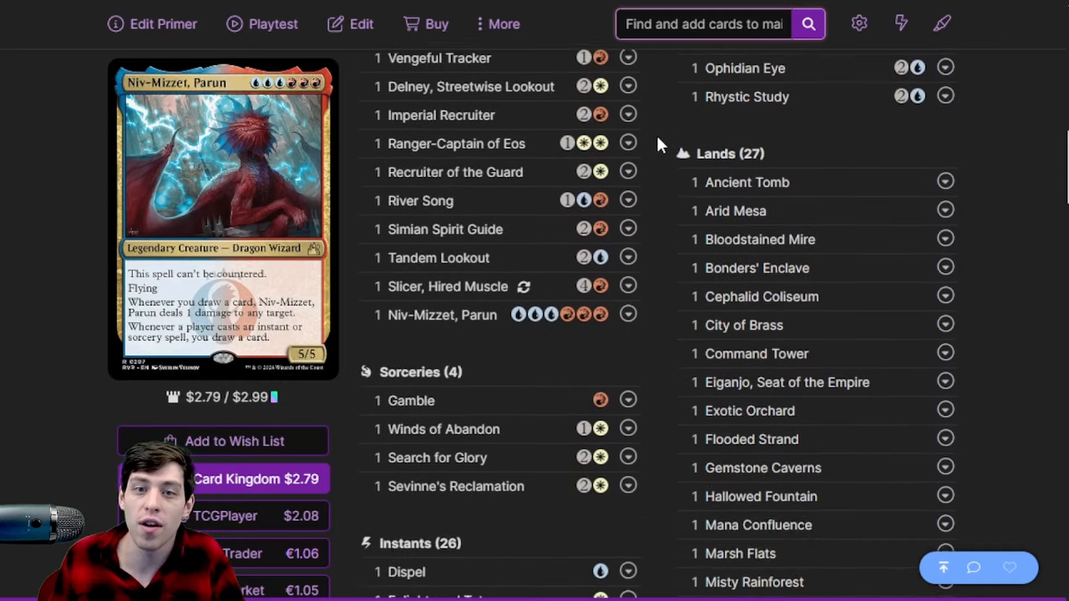
scroll(657, 135, "up", 3)
scroll(656, 138, "up", 3)
scroll(660, 141, "up", 3)
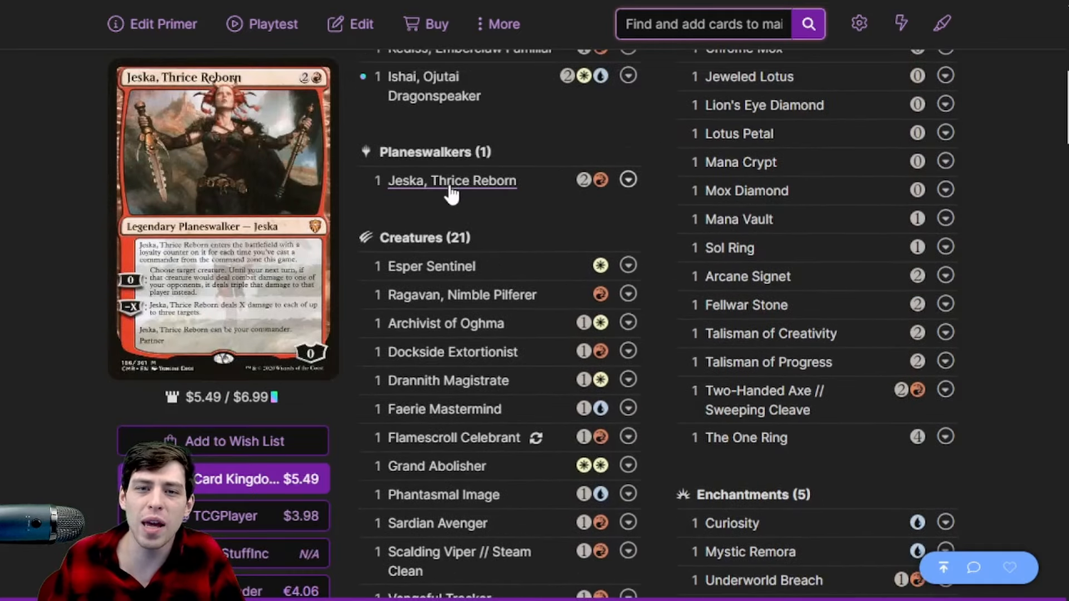
mouse_move(452, 181)
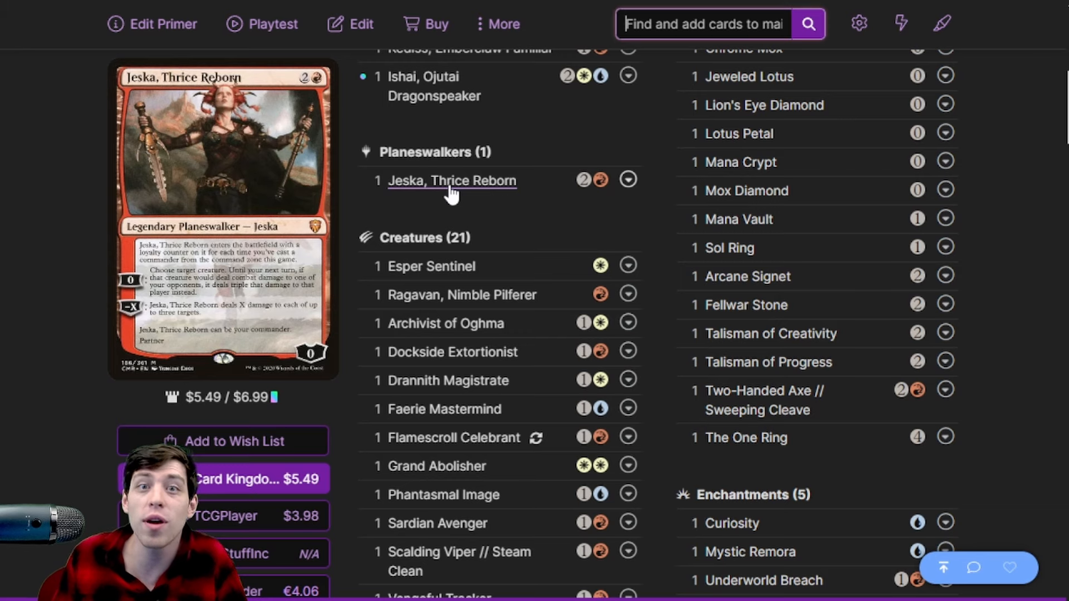
scroll(646, 216, "down", 3)
scroll(647, 213, "down", 1)
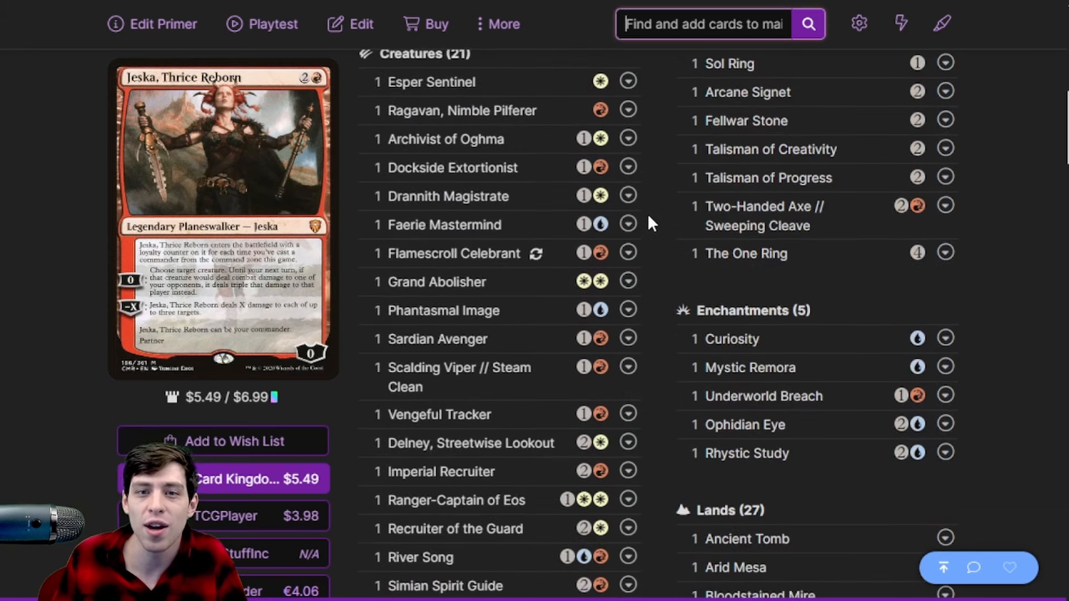
scroll(655, 218, "down", 2)
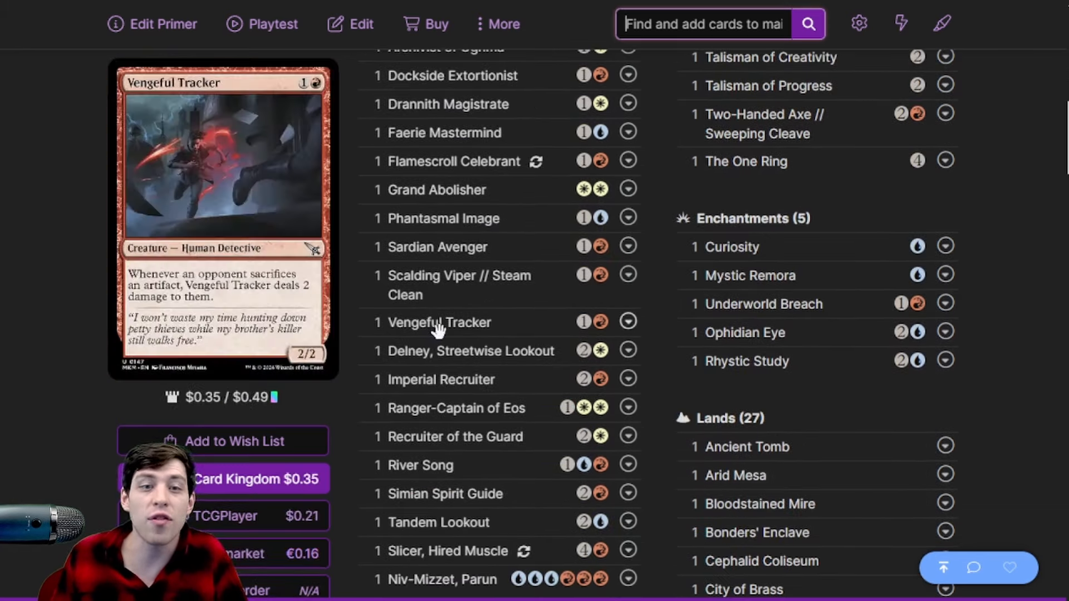
mouse_move(471, 444)
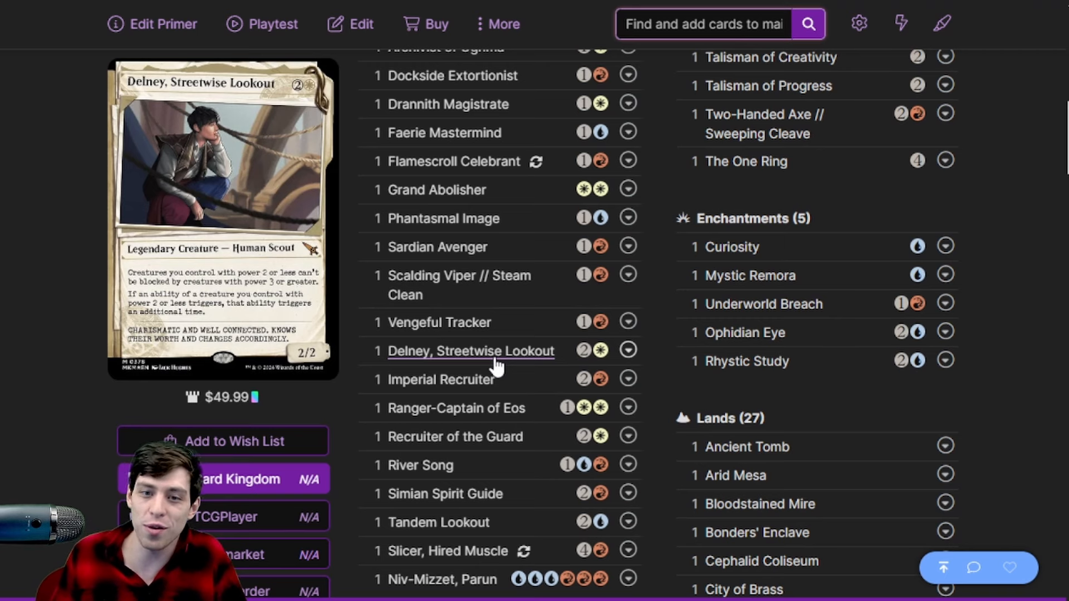
scroll(585, 351, "up", 2)
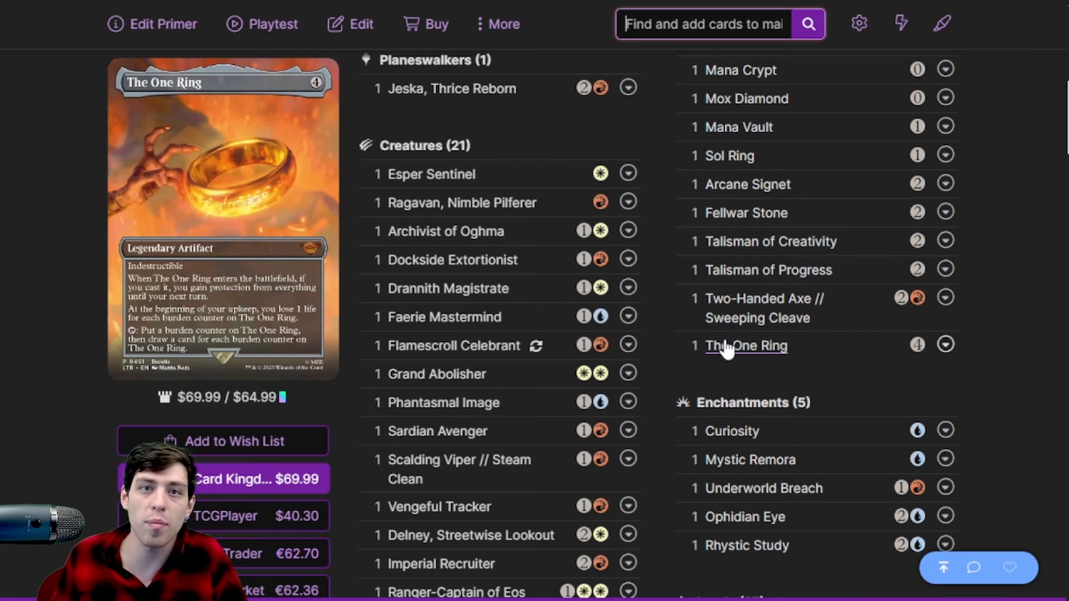
scroll(727, 351, "down", 10)
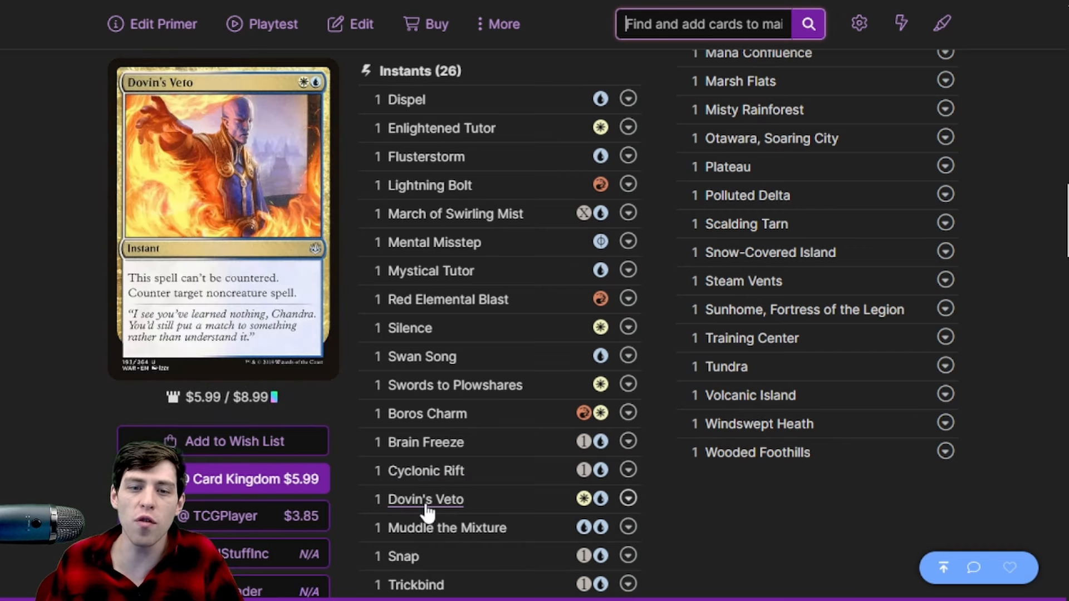
mouse_move(426, 500)
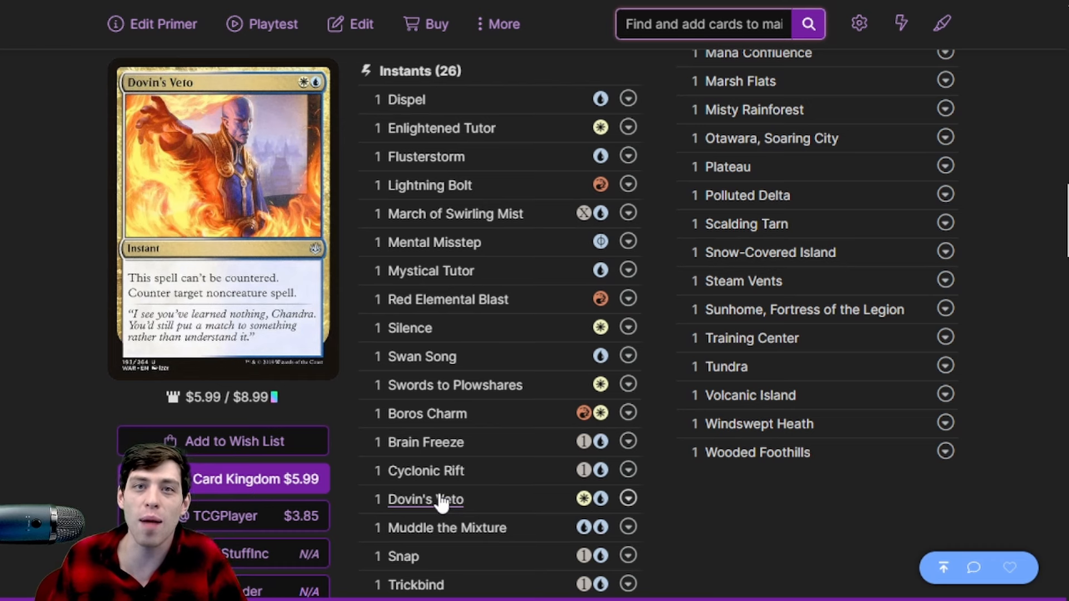
scroll(443, 501, "down", 2)
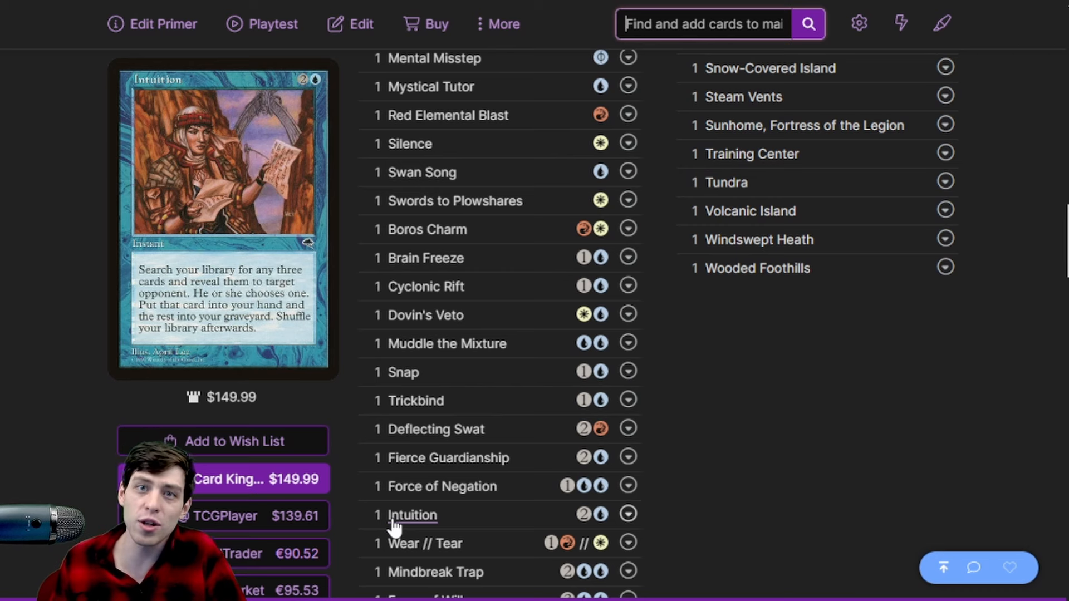
mouse_move(425, 543)
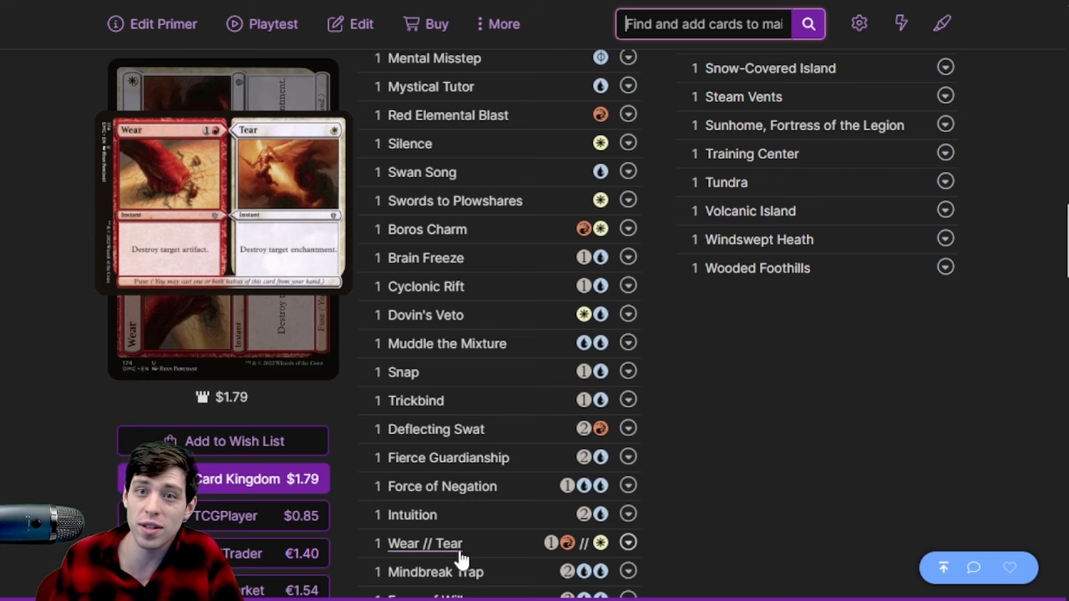
scroll(501, 334, "up", 10)
Search 'trou' and add Trouble in Pairs, bringing Enchantments to six cards.
left_click(701, 24)
type("trou")
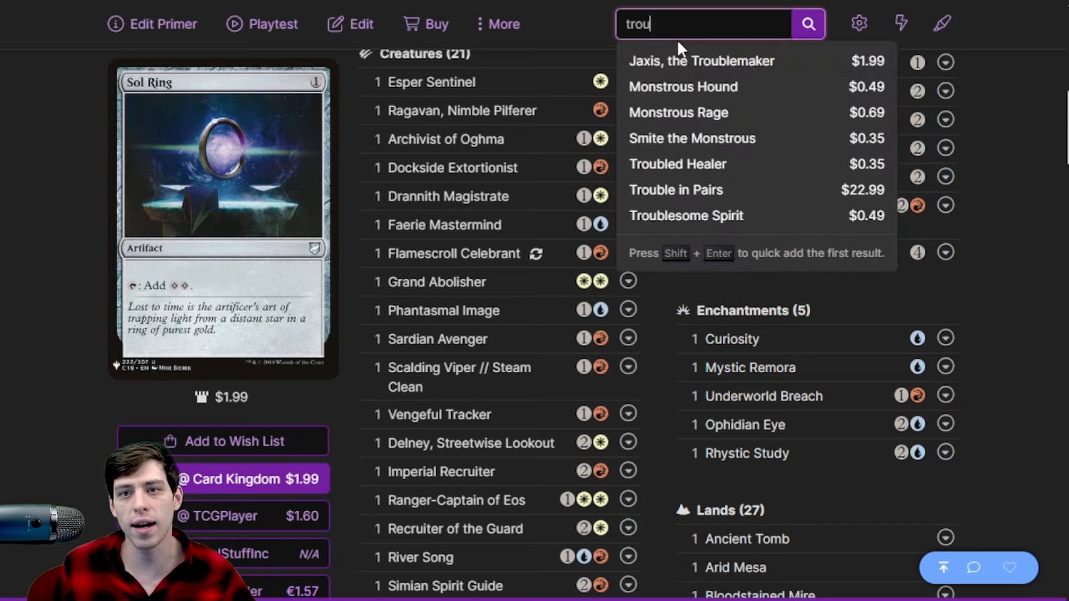
left_click(676, 190)
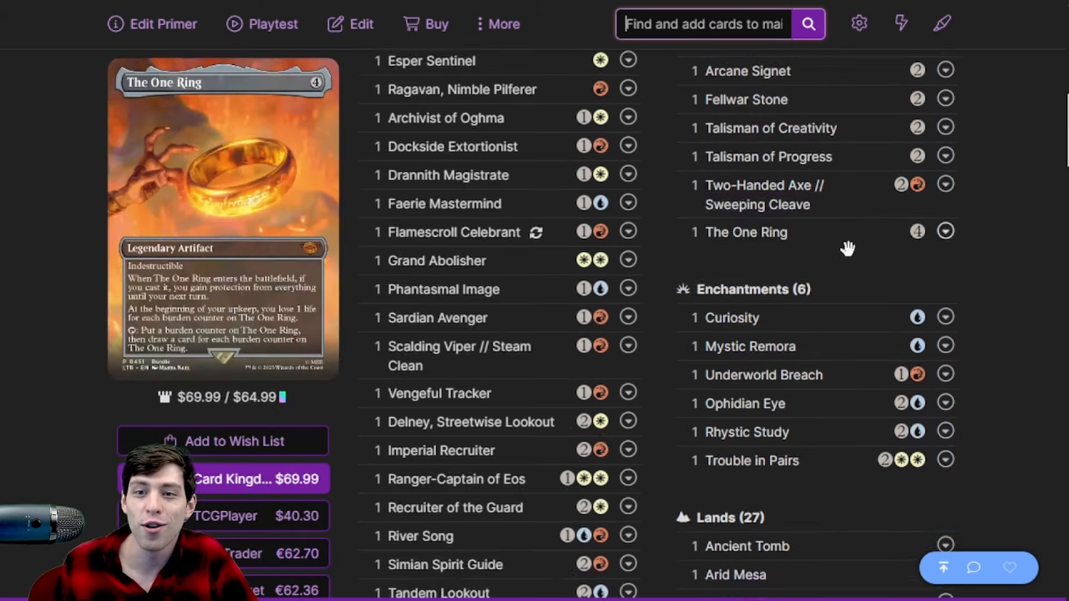
scroll(858, 227, "up", 2)
scroll(835, 233, "down", 5)
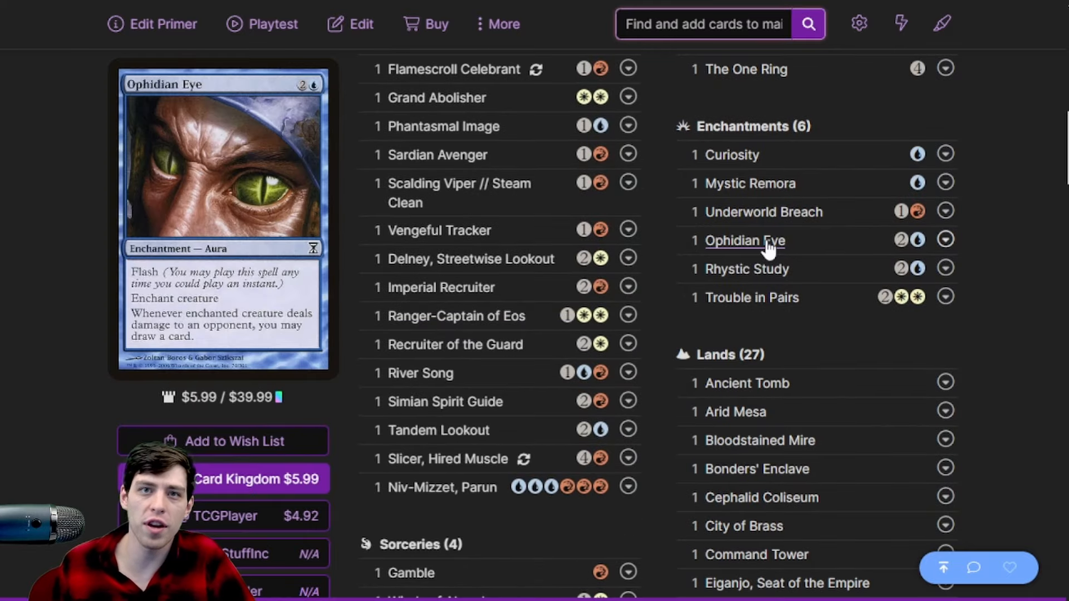
Move Ophidian Eye to the considering list, dropping Enchantments back to five.
left_click(945, 241)
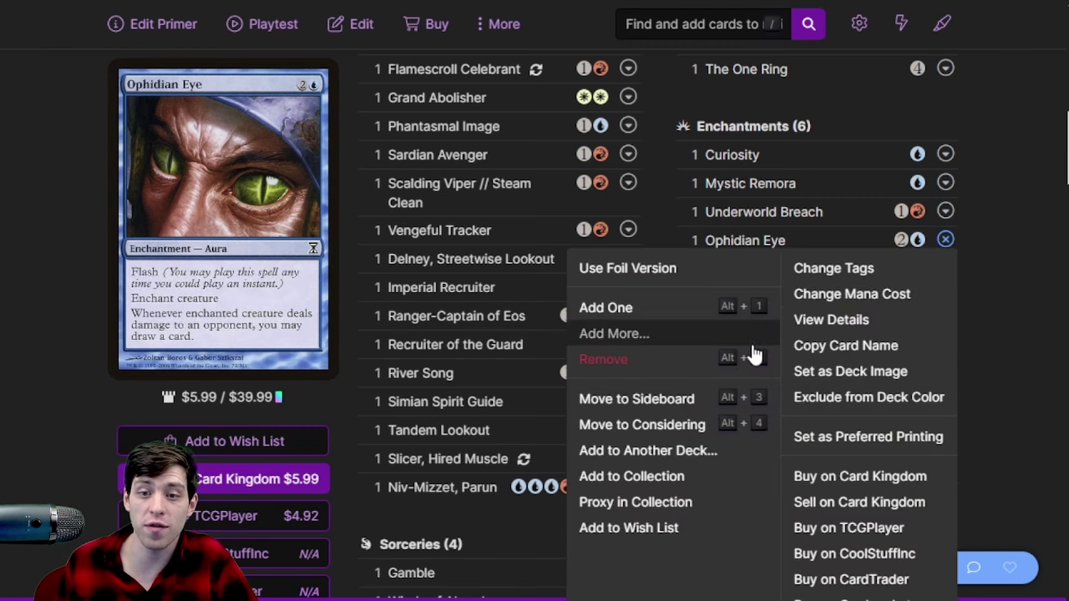
left_click(651, 431)
scroll(933, 309, "up", 5)
mouse_move(763, 308)
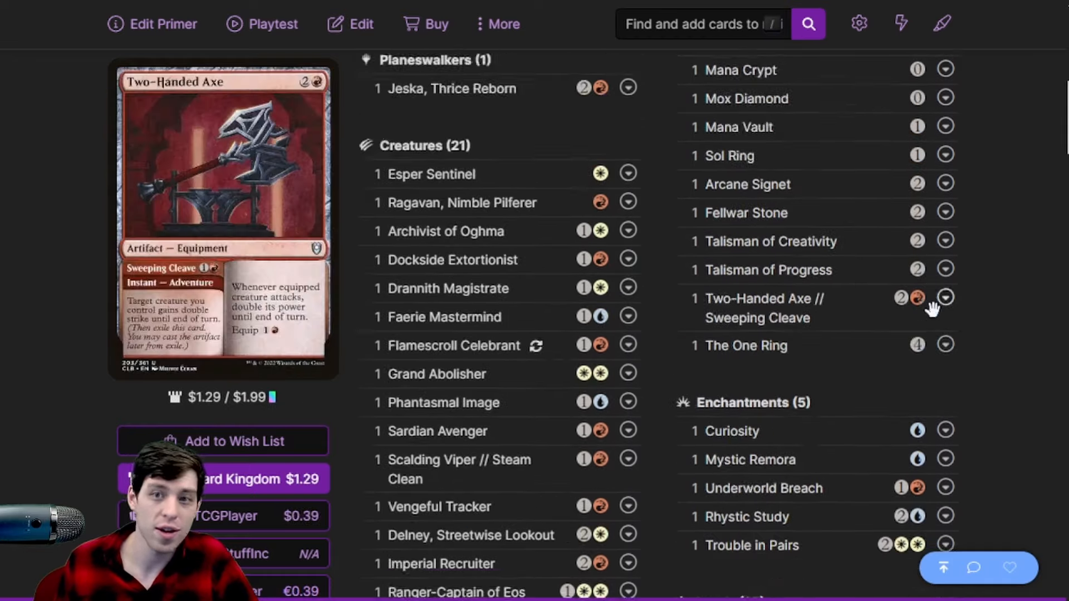
scroll(933, 309, "up", 5)
scroll(933, 309, "down", 1)
scroll(933, 308, "up", 2)
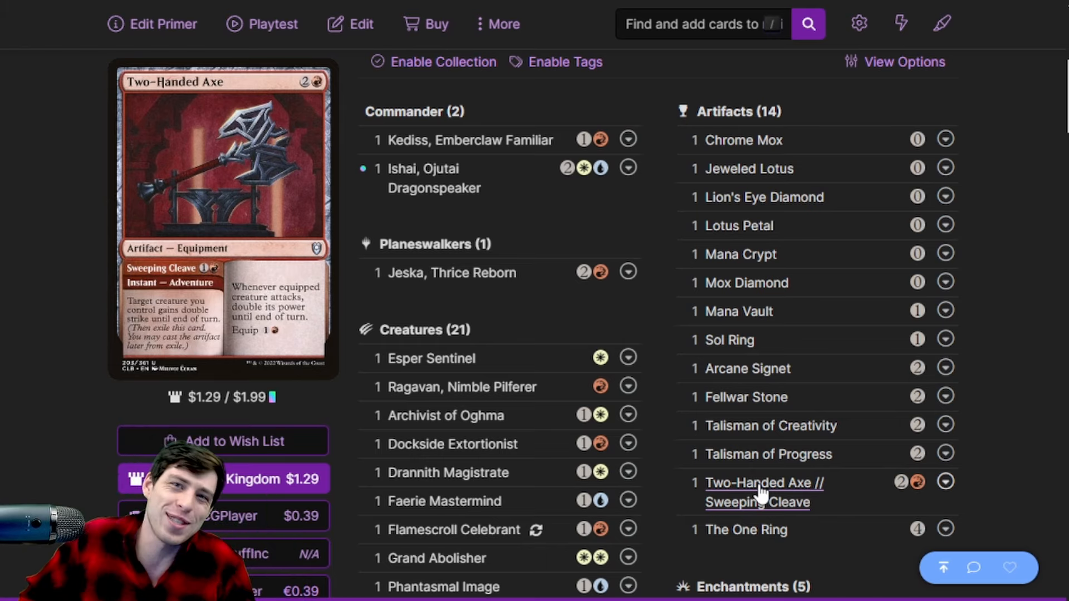
scroll(979, 467, "down", 5)
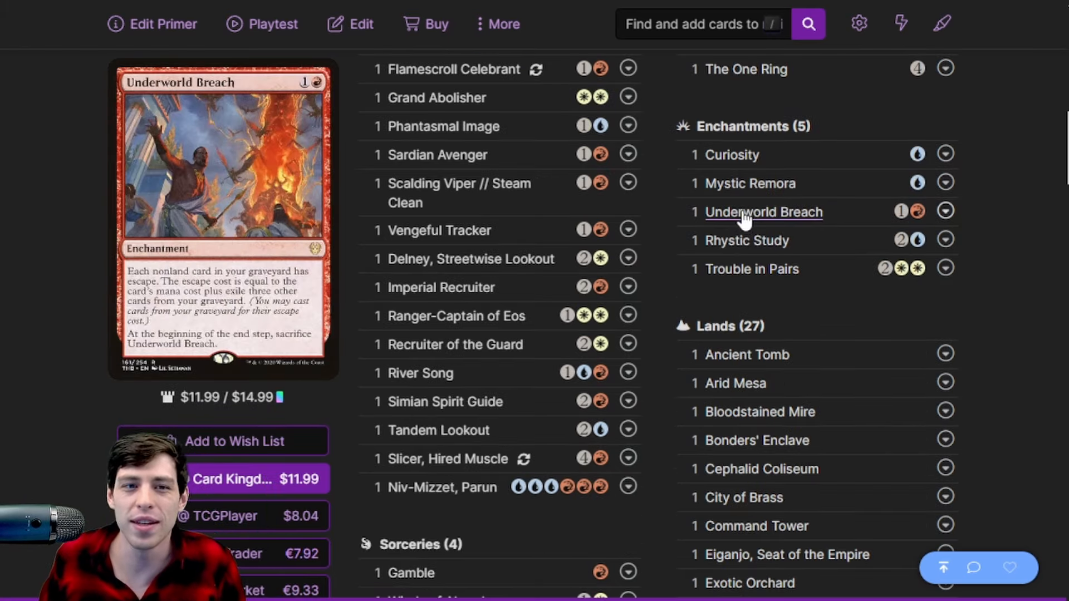
scroll(757, 282, "down", 1)
scroll(758, 282, "down", 1)
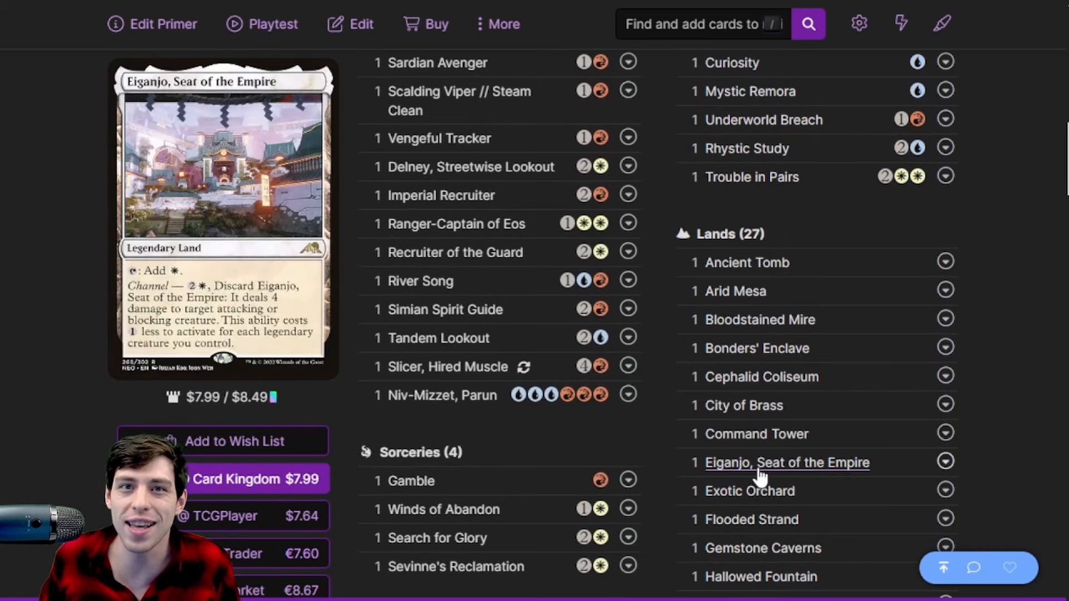
scroll(751, 493, "down", 1)
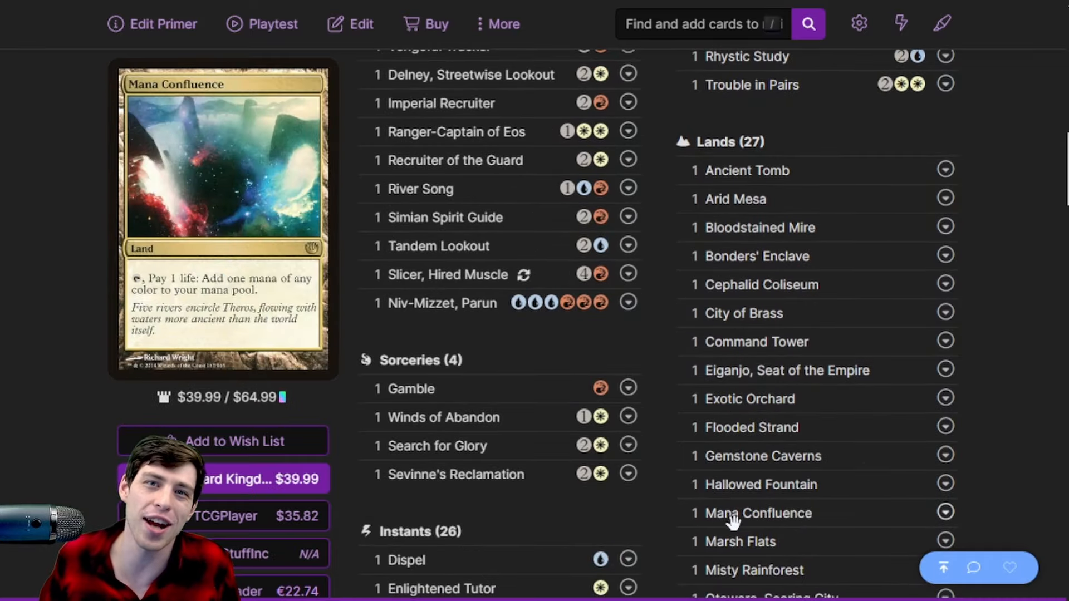
scroll(740, 547, "down", 2)
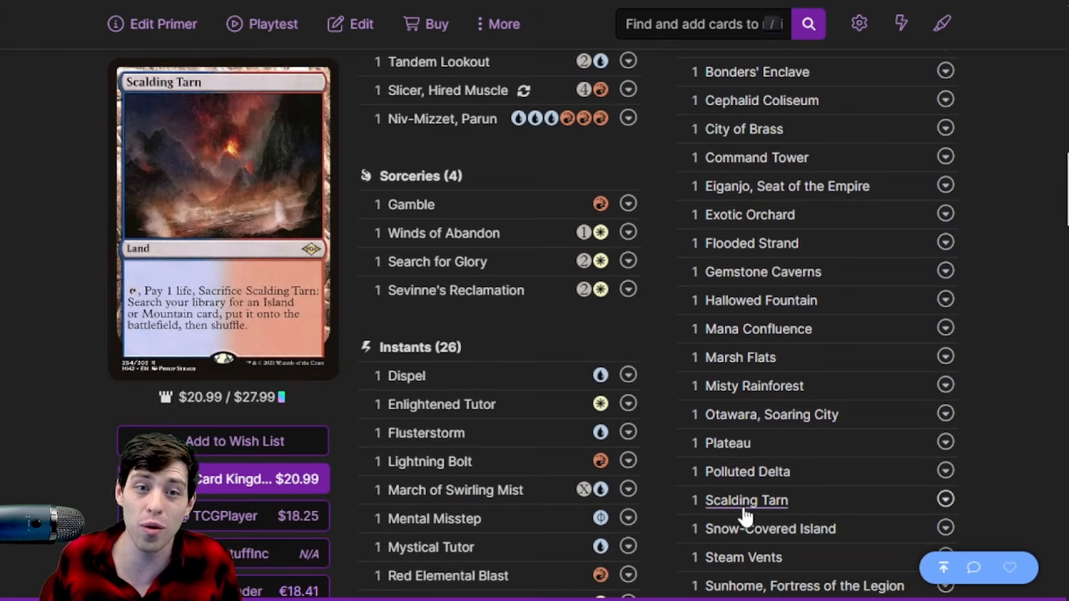
scroll(747, 510, "down", 2)
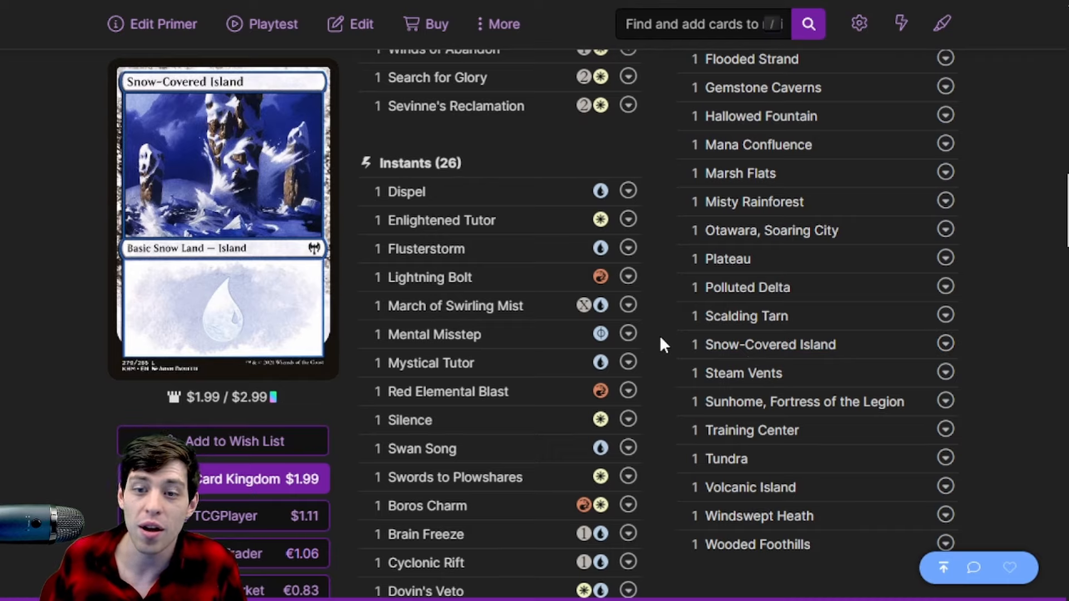
scroll(660, 339, "down", 2)
scroll(663, 346, "down", 5)
scroll(693, 350, "up", 4)
scroll(668, 343, "up", 6)
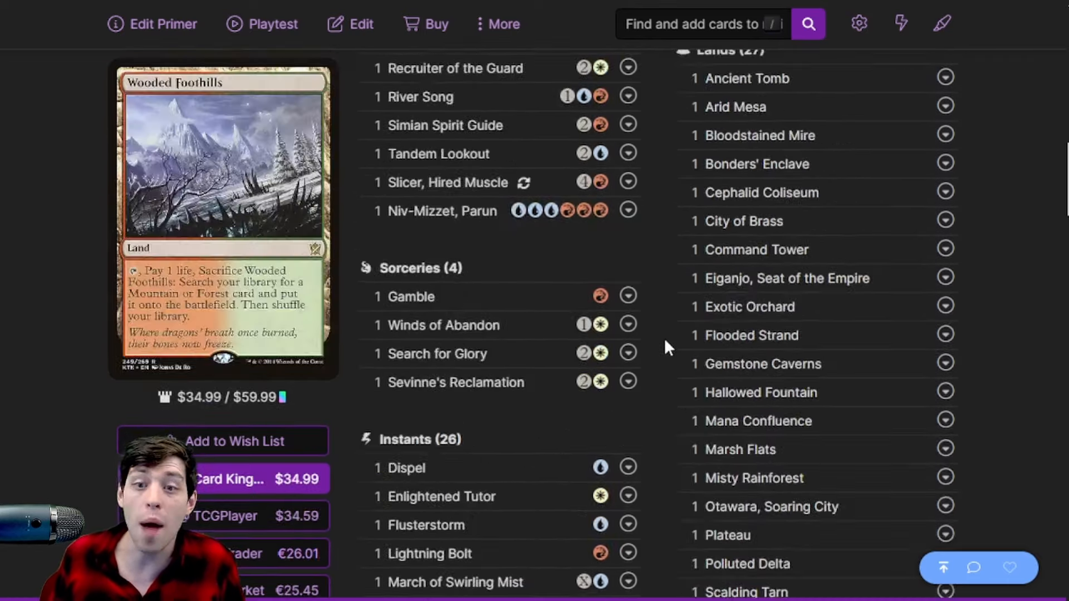
scroll(665, 338, "up", 4)
scroll(667, 327, "up", 4)
scroll(666, 326, "up", 5)
scroll(632, 315, "down", 2)
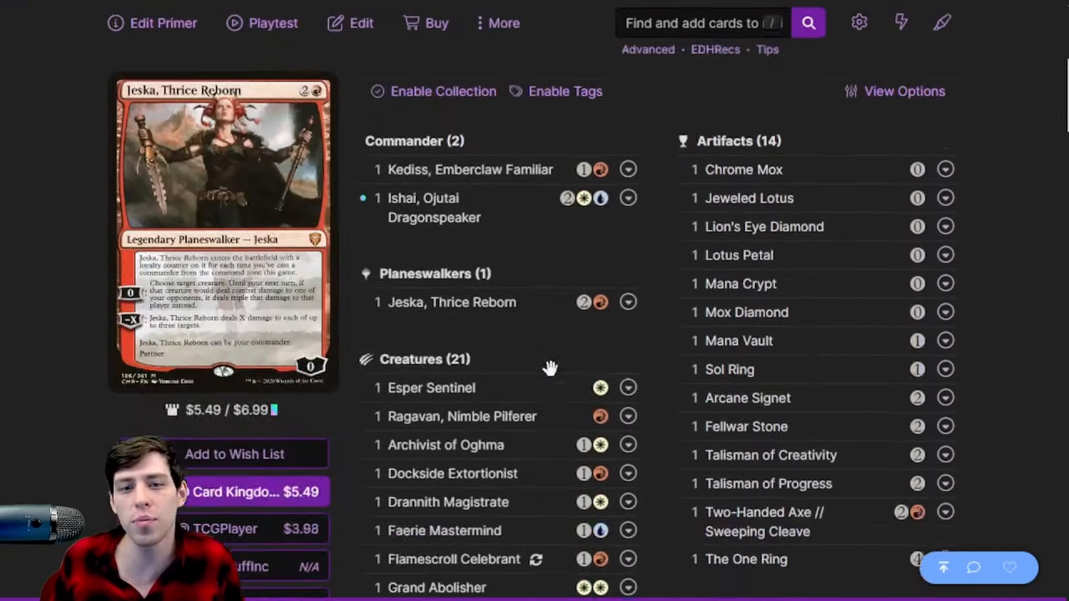
scroll(551, 368, "down", 1)
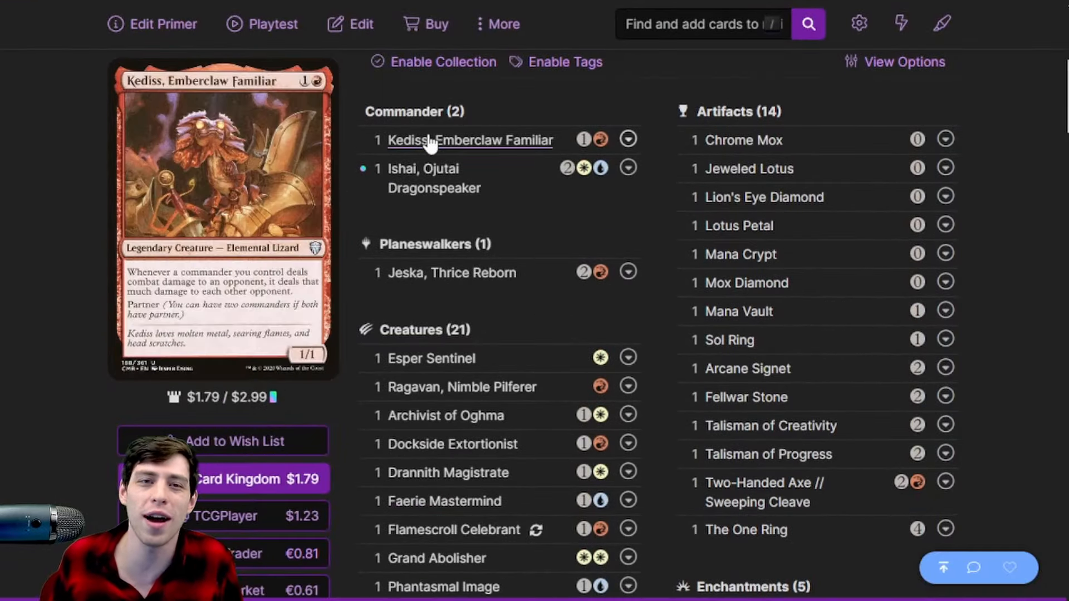
scroll(434, 176, "up", 2)
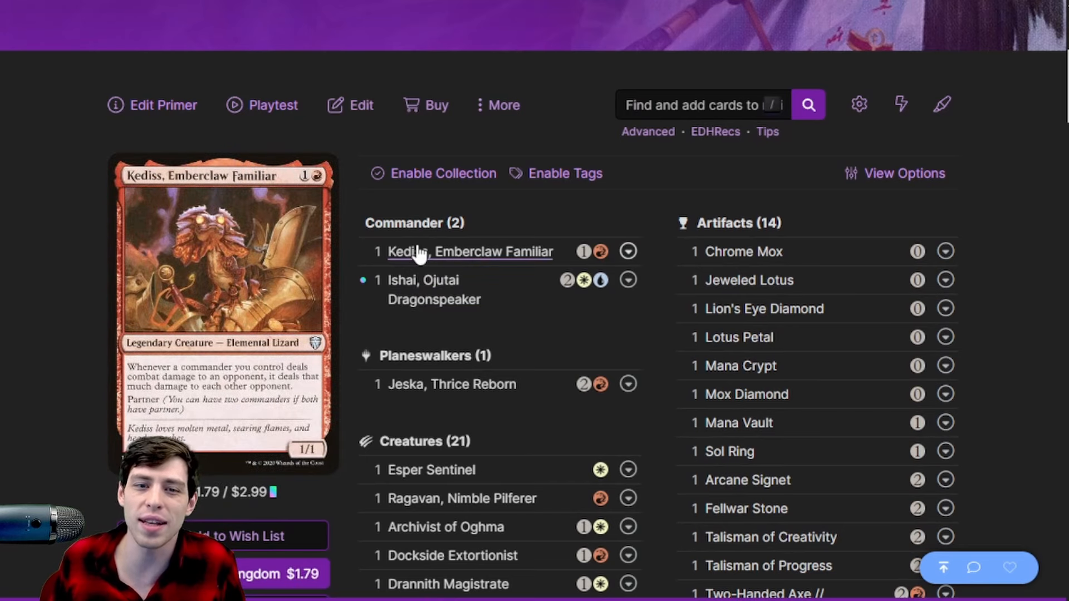